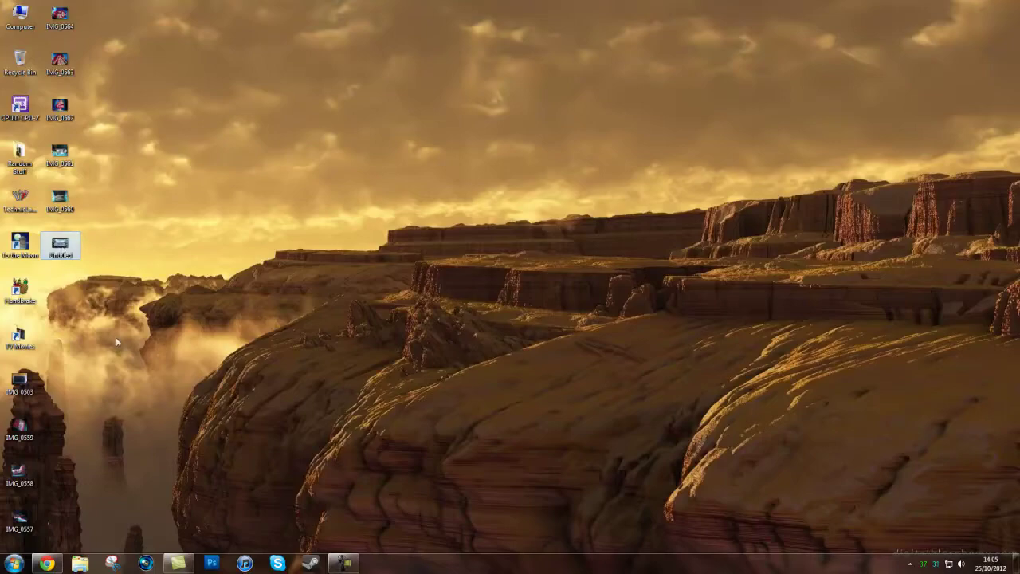
# - View the Untitled file's properties, then browse C:\Fraps\Movies to the Borderlands2 recording
pyautogui.rightClick(64, 249)
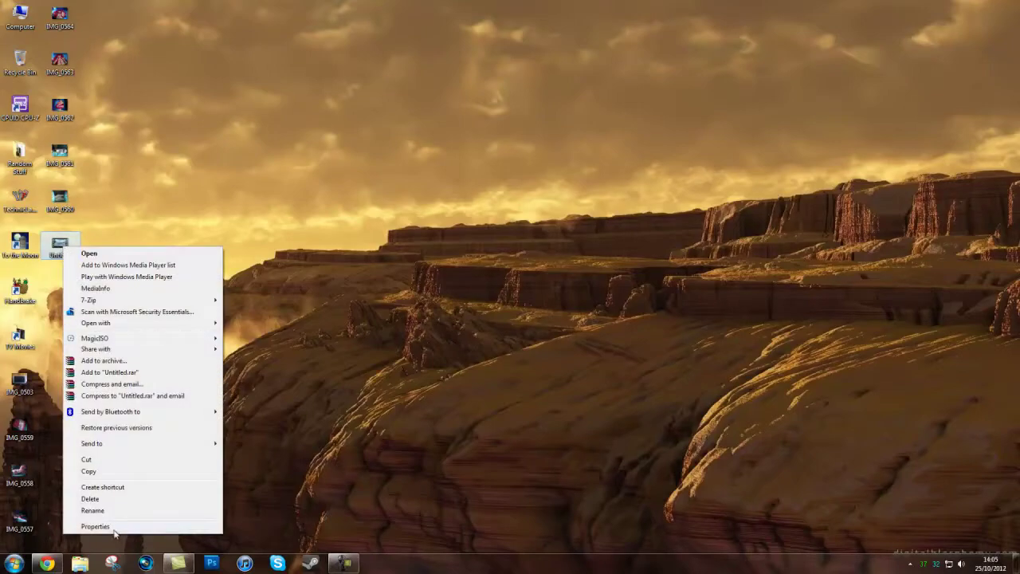
pyautogui.click(114, 527)
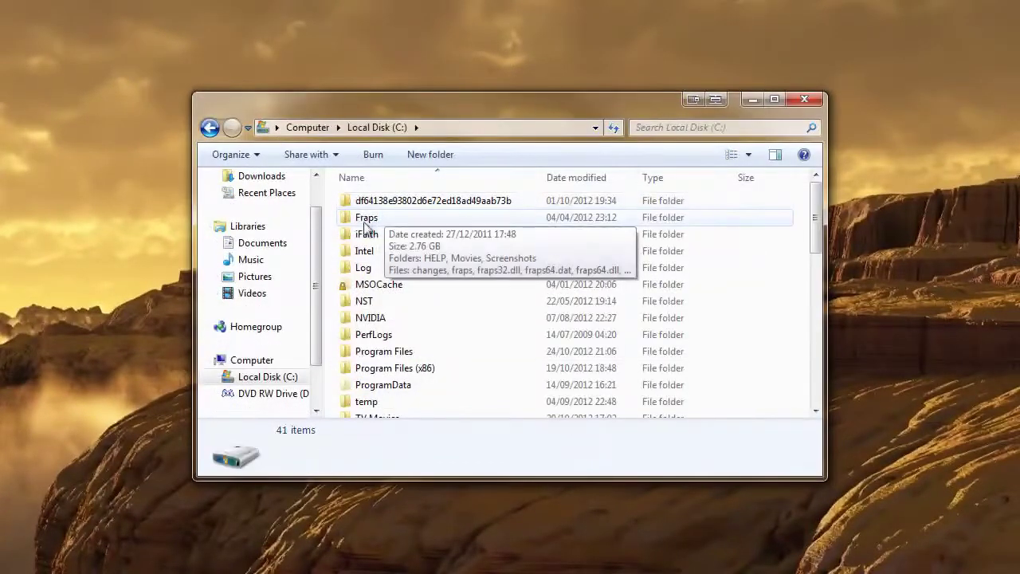
pyautogui.doubleClick(368, 217)
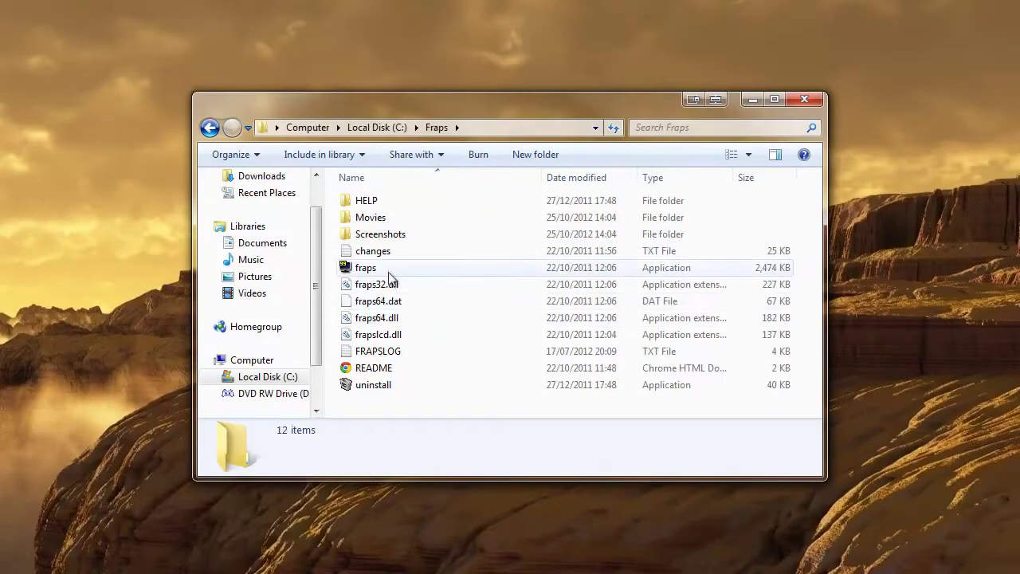
pyautogui.doubleClick(394, 218)
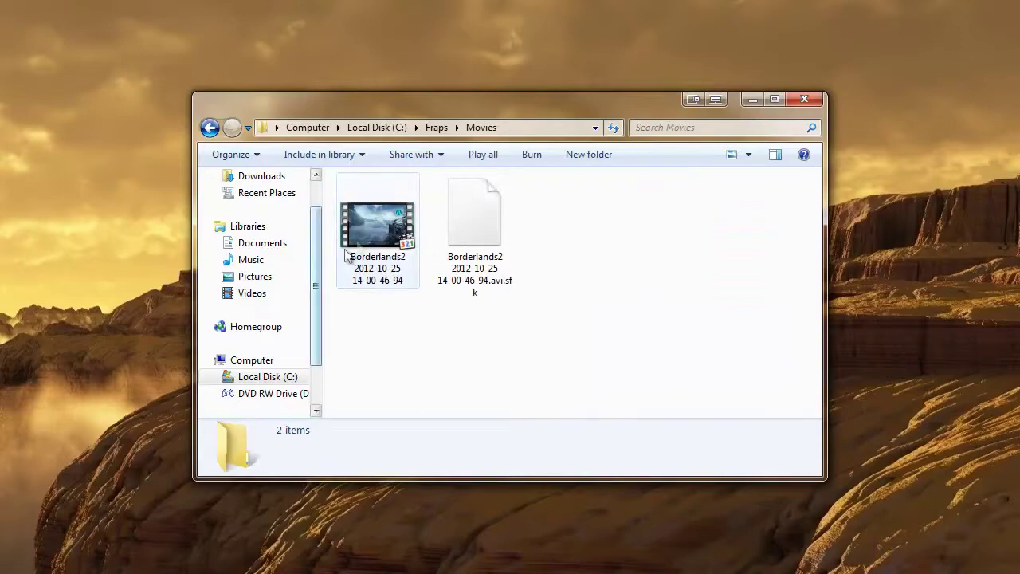
pyautogui.rightClick(362, 247)
pyautogui.click(807, 249)
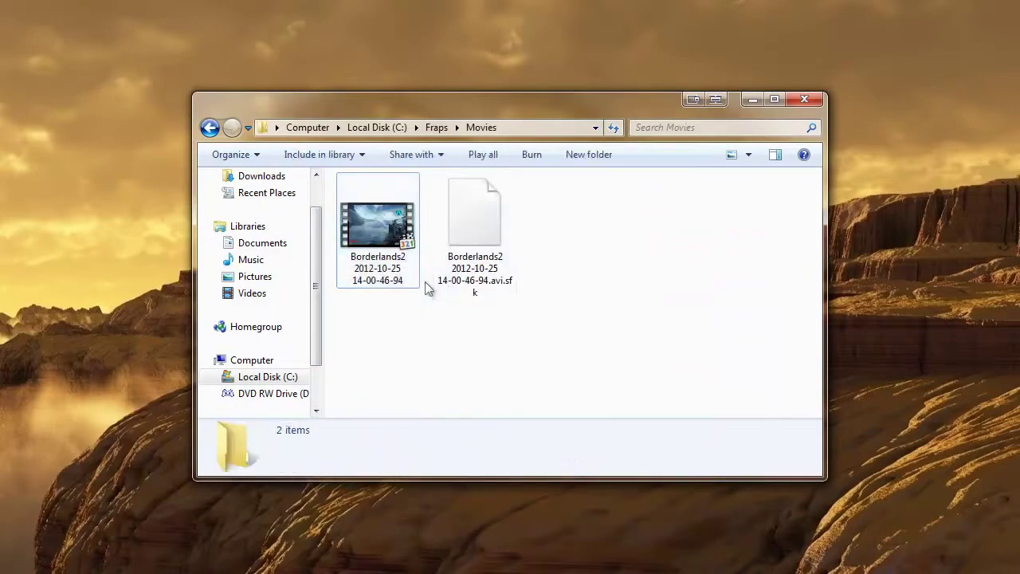
# - Close Explorer and check the Untitled desktop video's properties, showing 58.1 MB
pyautogui.click(802, 101)
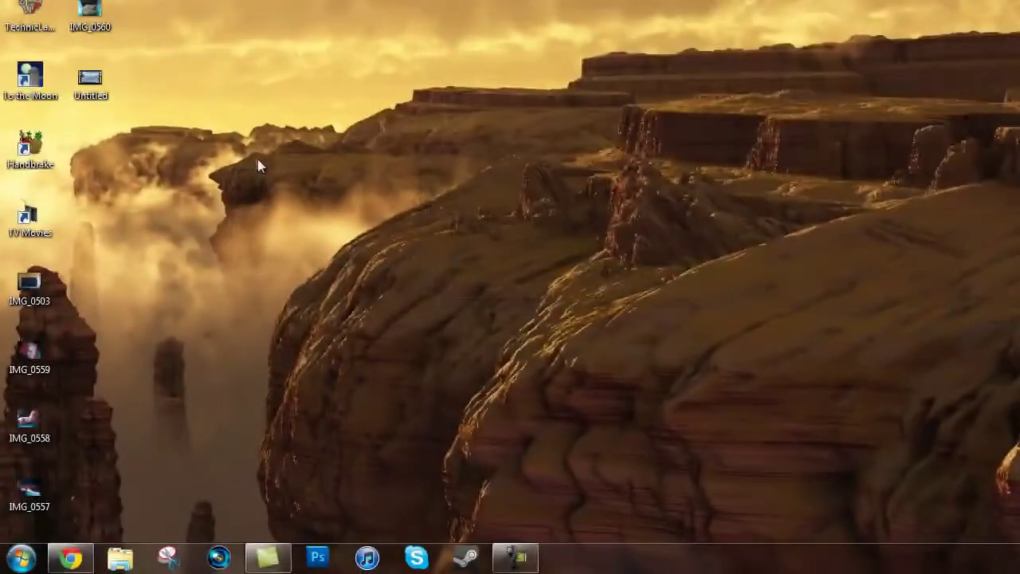
pyautogui.rightClick(88, 80)
pyautogui.click(151, 504)
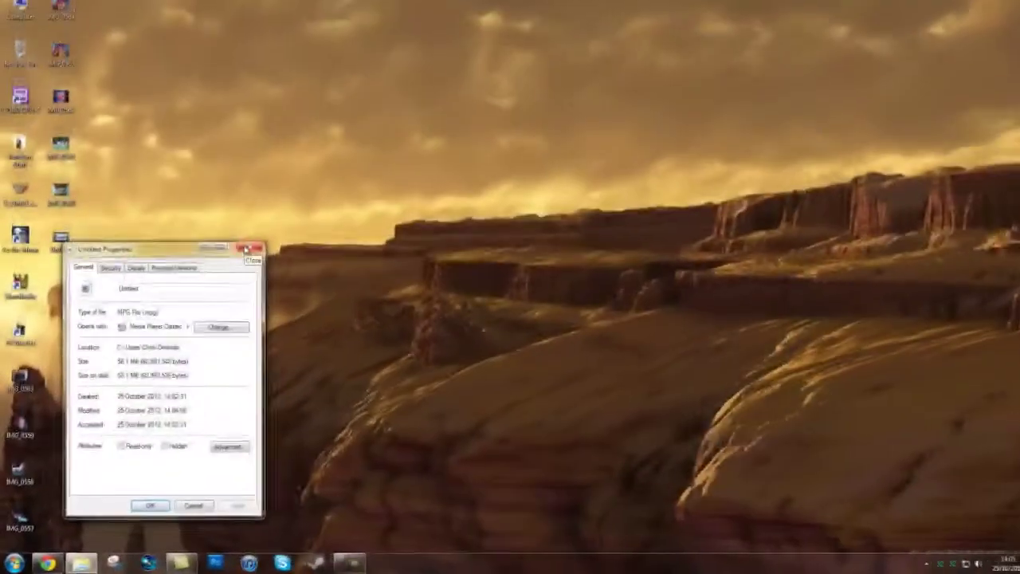
# - Close the Untitled Properties dialog to return to the desktop
pyautogui.click(365, 94)
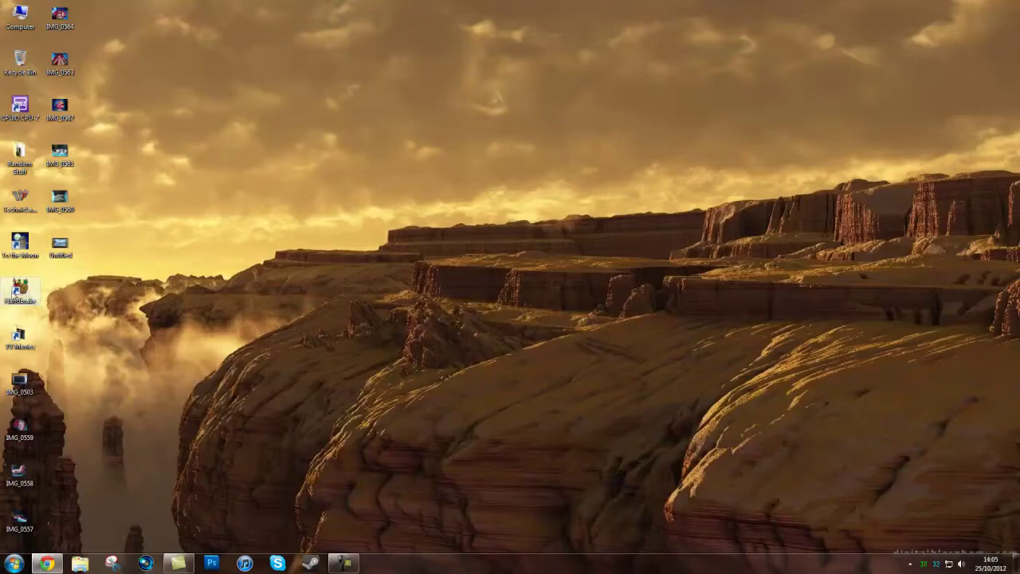
# - Launch HandBrake and apply the Normal preset with the container changed to MKV File
pyautogui.click(22, 293)
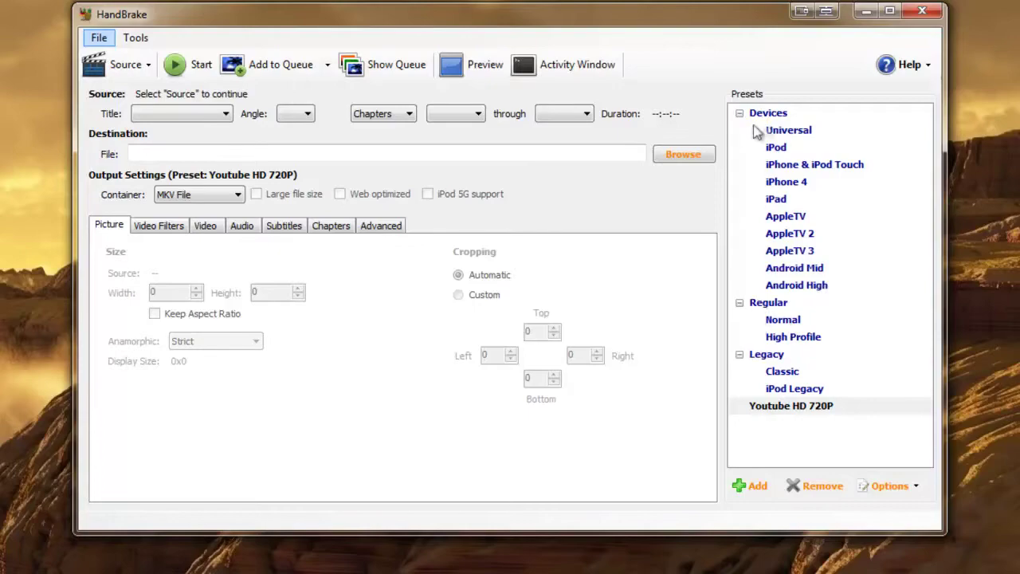
pyautogui.click(780, 321)
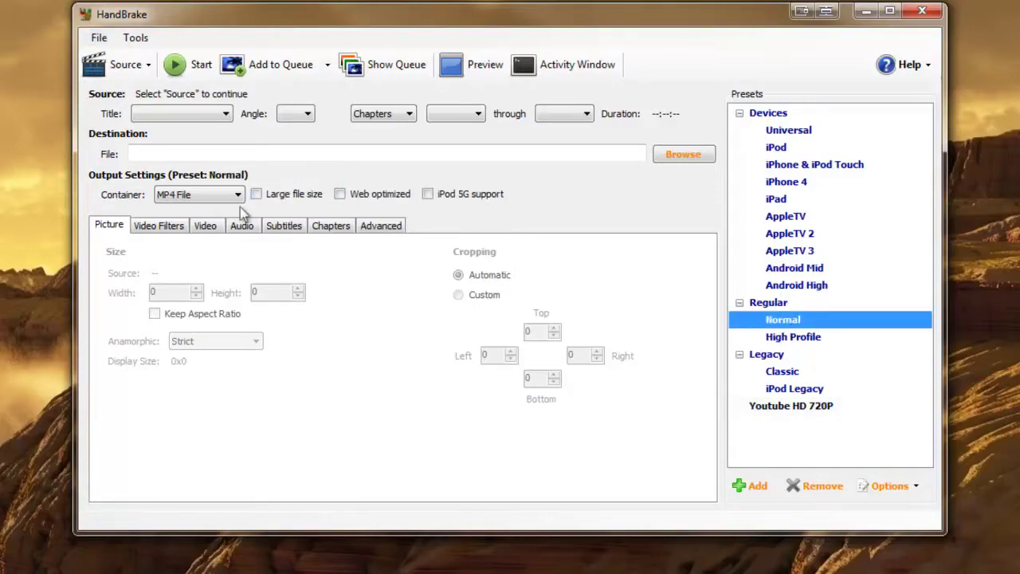
pyautogui.click(204, 196)
pyautogui.click(200, 223)
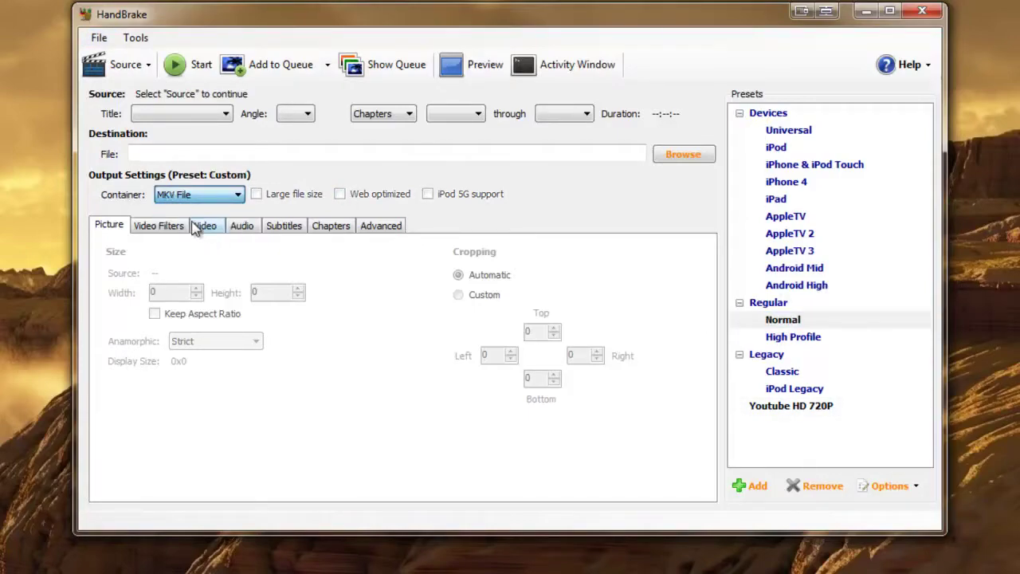
pyautogui.click(139, 72)
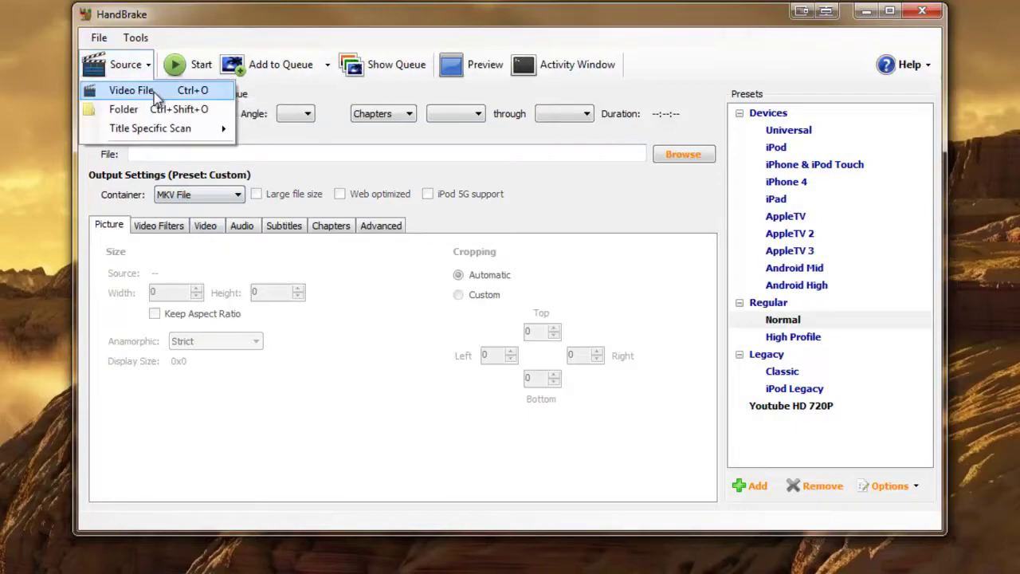
# - Load the Desktop's Untitled video as the source, with output to Untitled-1.mkv
pyautogui.click(144, 90)
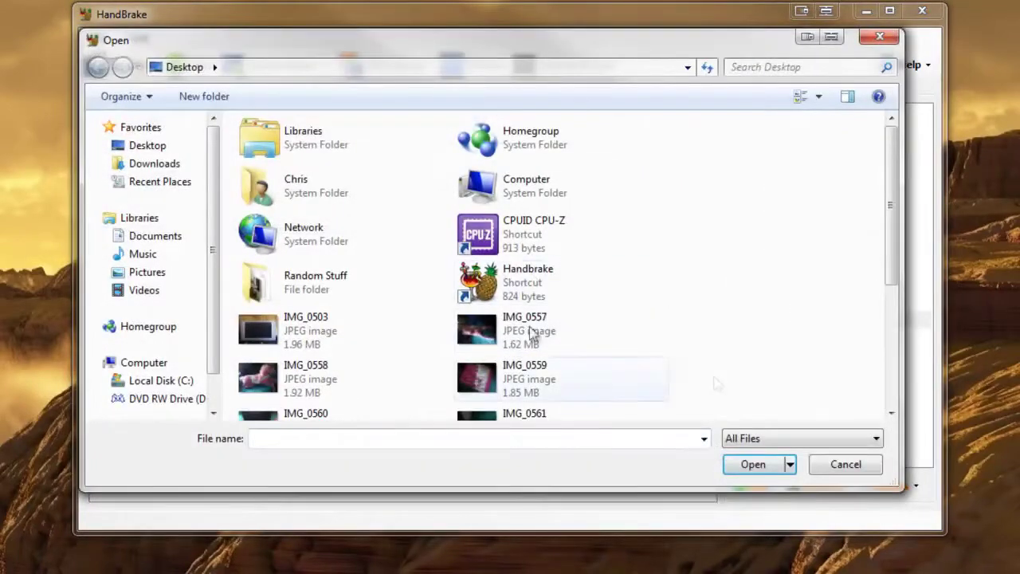
pyautogui.scroll(-5, 794, 374)
pyautogui.click(439, 398)
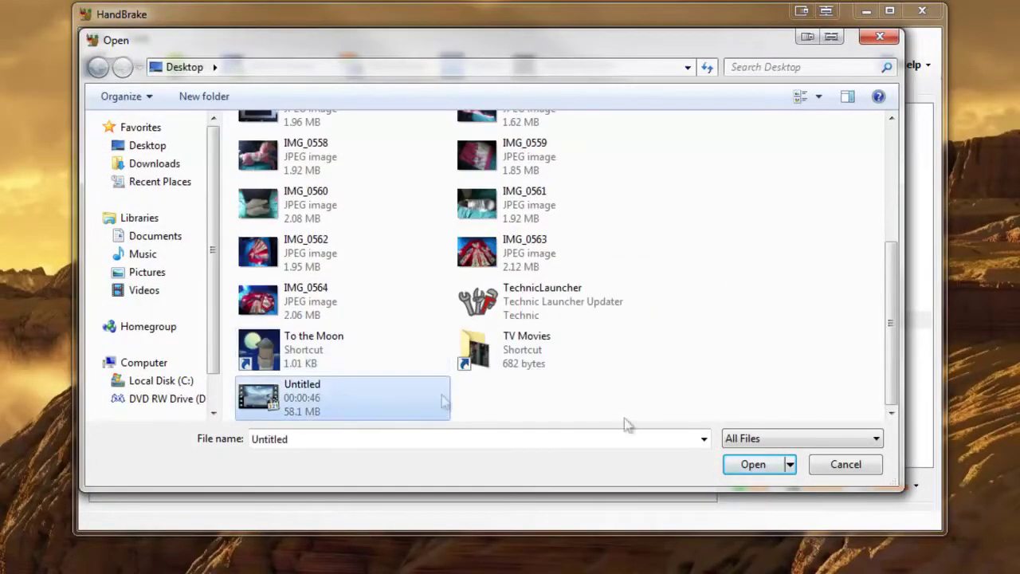
pyautogui.click(751, 464)
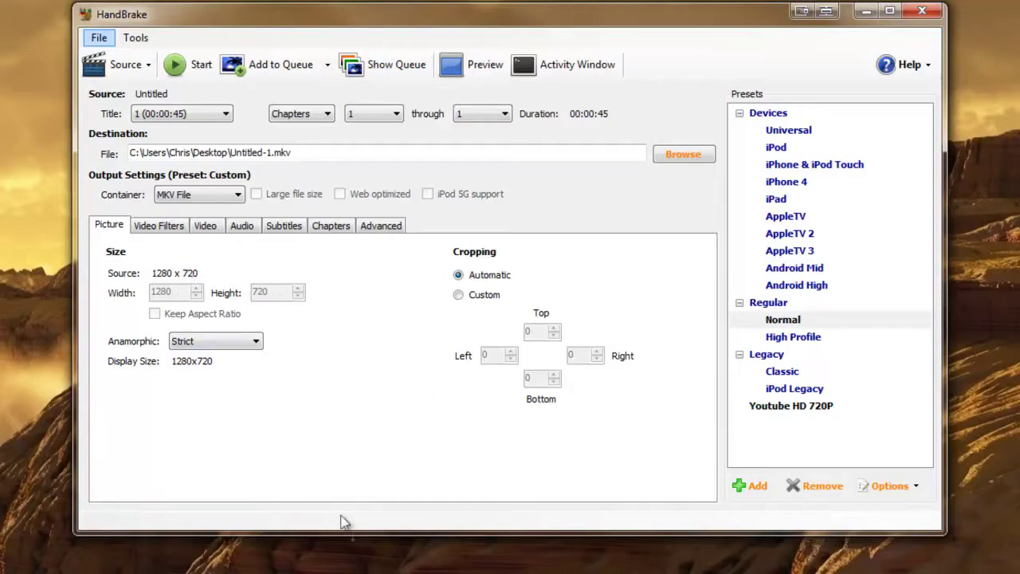
# - On the Video tab, move H.264 constant quality from lossless to RF 28
pyautogui.click(169, 228)
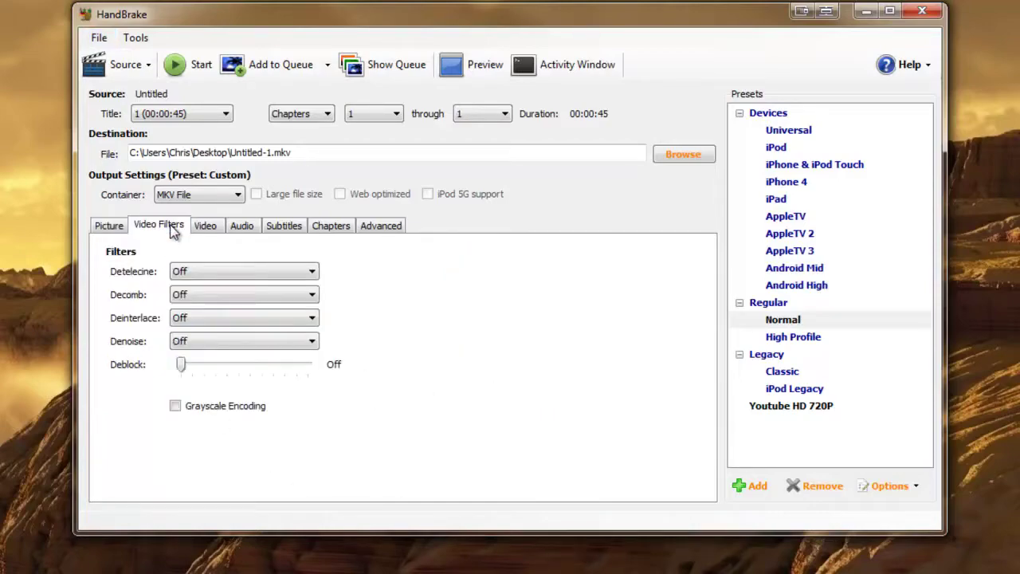
pyautogui.click(216, 229)
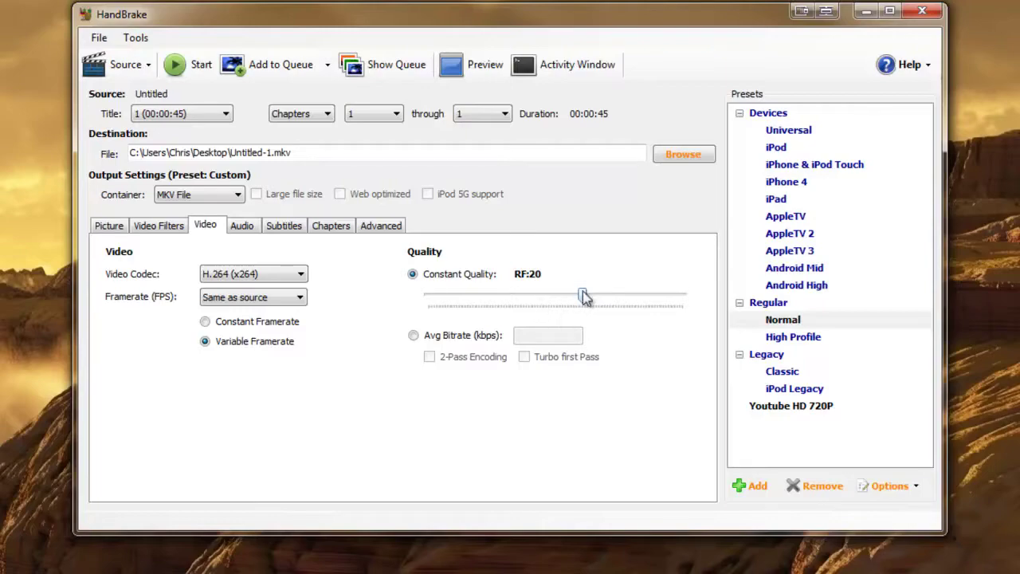
pyautogui.moveTo(583, 299); pyautogui.dragTo(692, 298)
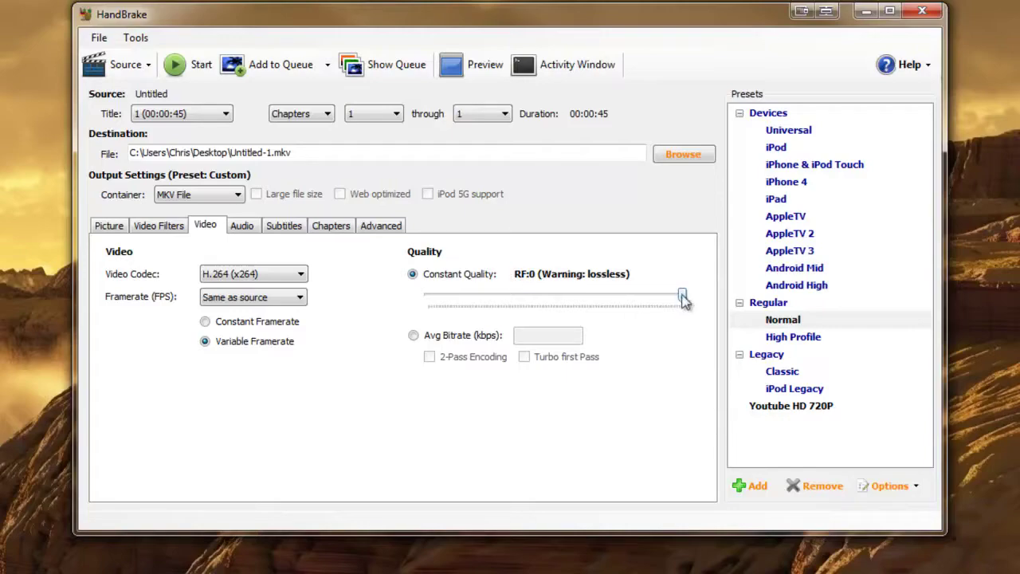
pyautogui.moveTo(683, 299); pyautogui.dragTo(542, 293)
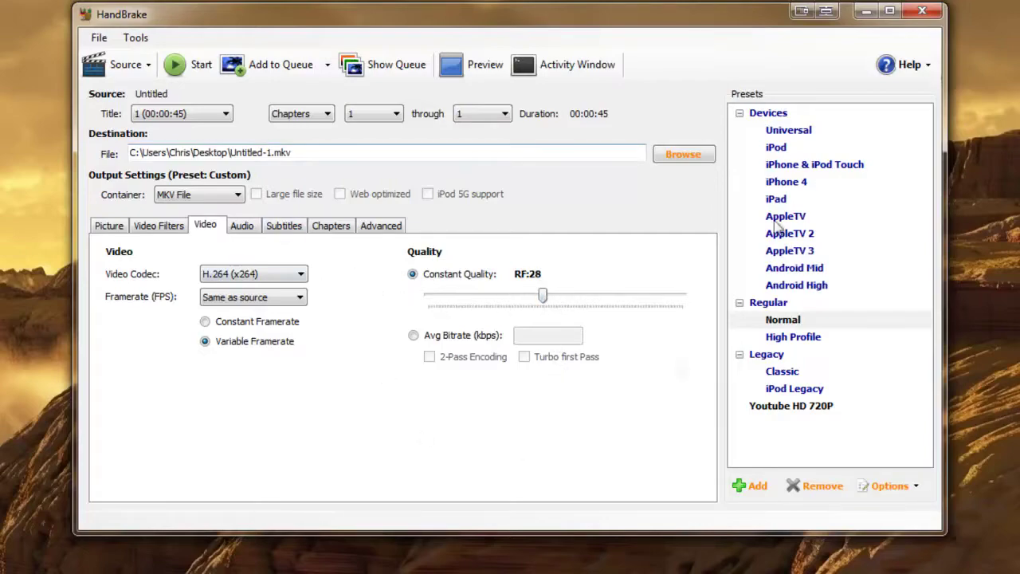
# - Review the Audio, Subtitles, Chapters, Advanced, Video and Picture tabs, then apply the Youtube HD 720P preset
pyautogui.click(241, 225)
pyautogui.click(287, 229)
pyautogui.click(331, 226)
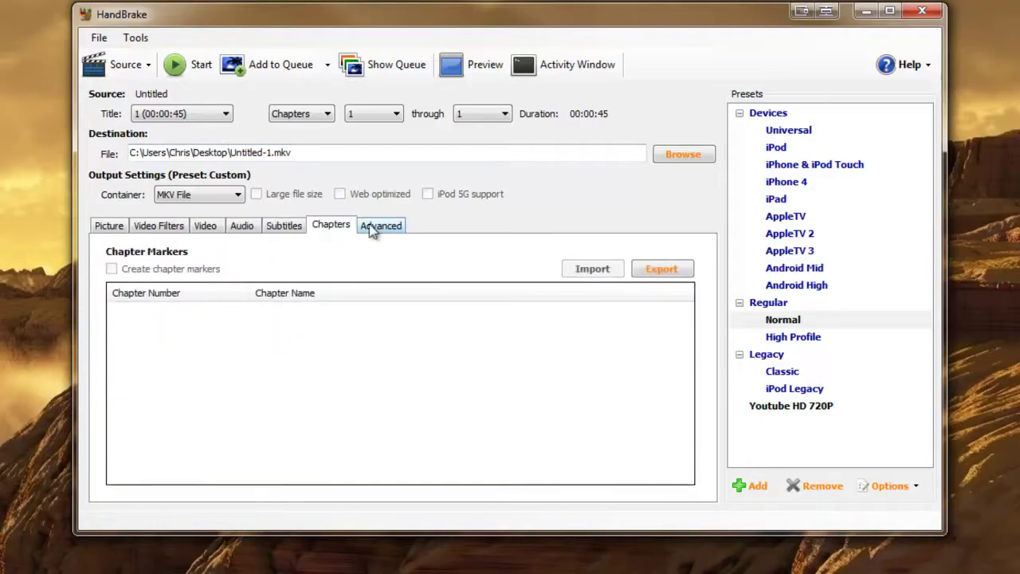
pyautogui.click(379, 226)
pyautogui.click(206, 226)
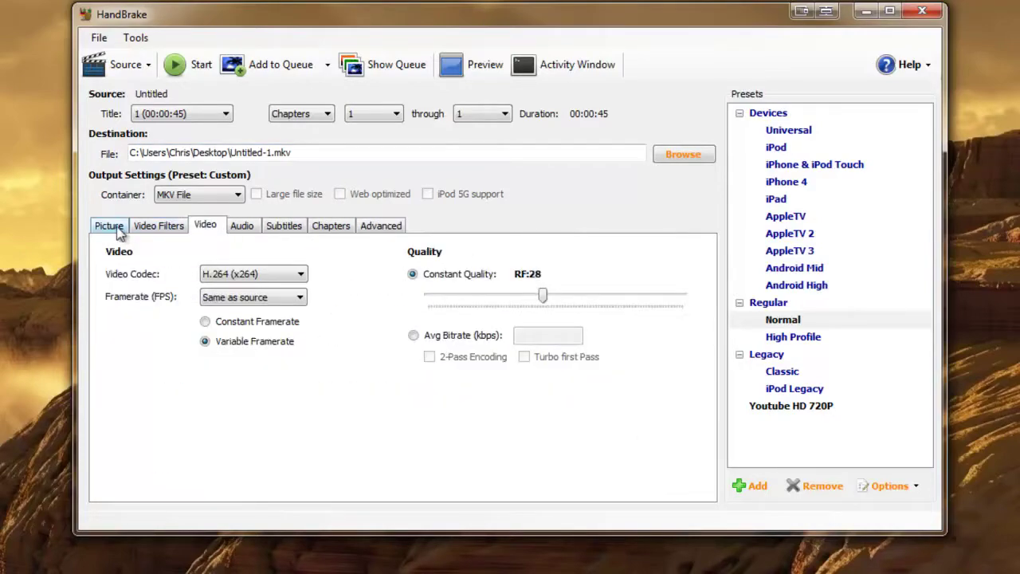
pyautogui.click(115, 229)
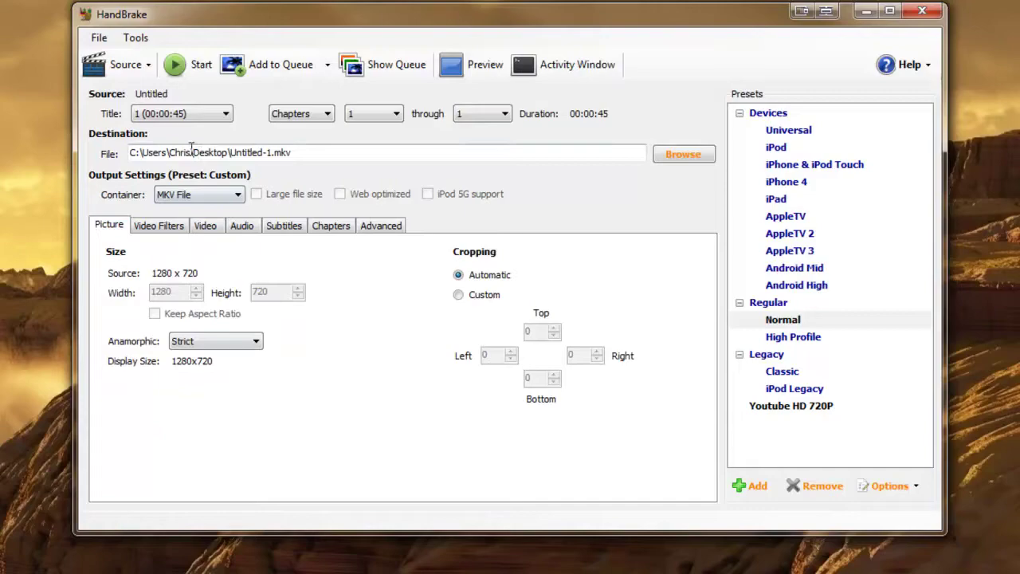
pyautogui.click(781, 411)
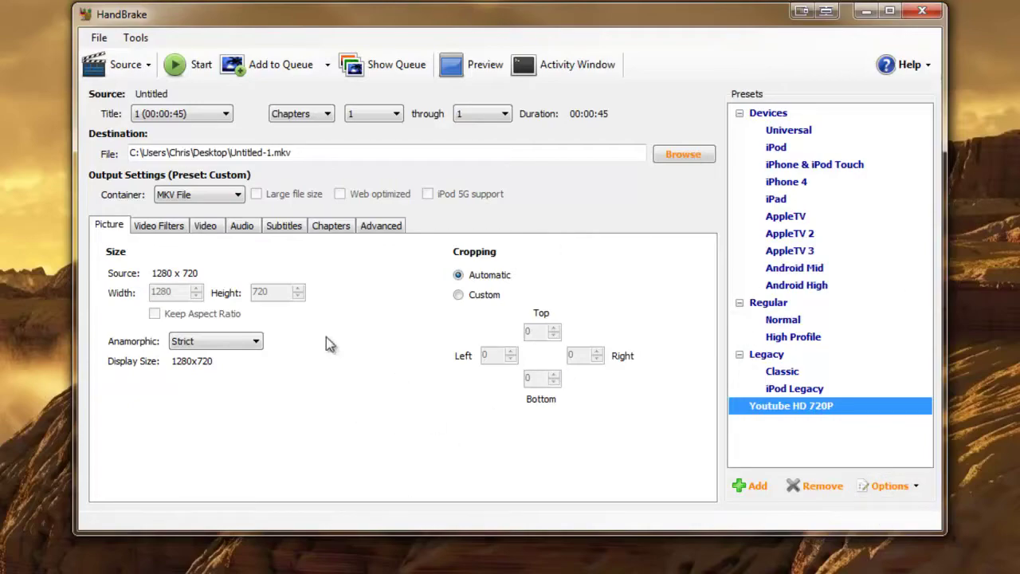
# - Encode the video to Untitled-1.mkv and close HandBrake once it reaches 100%
pyautogui.click(192, 70)
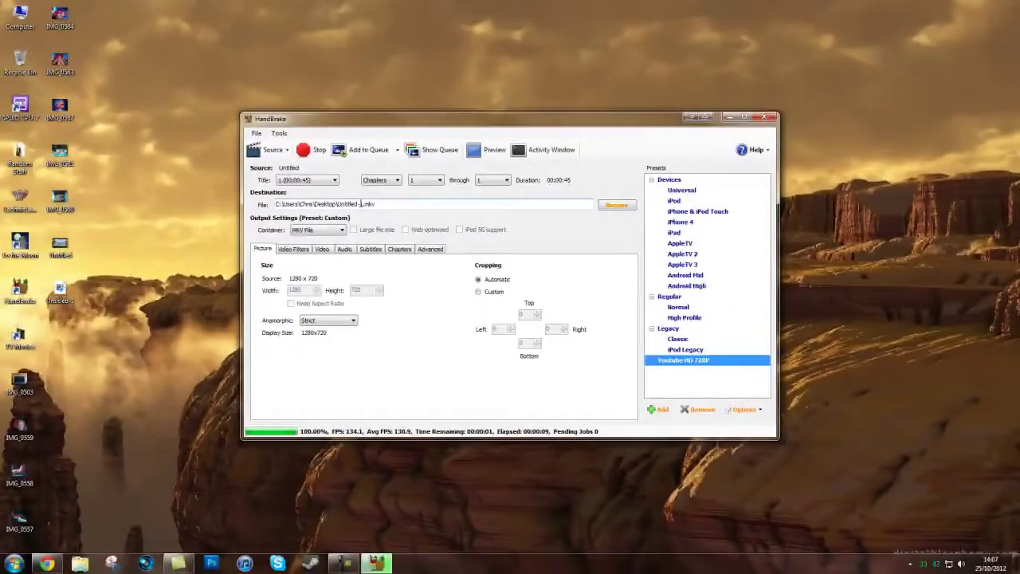
pyautogui.click(773, 117)
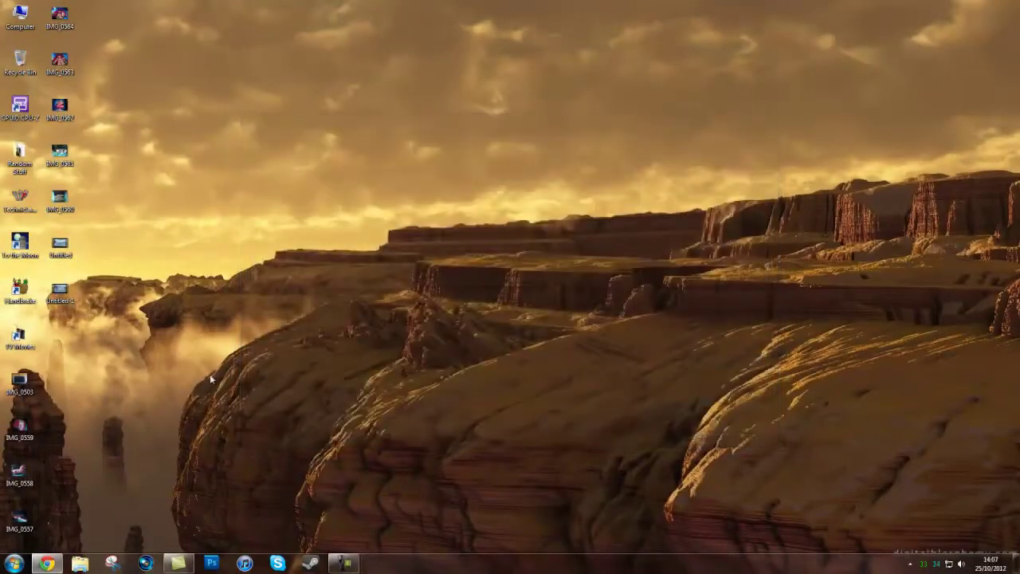
# - Check the Untitled-1 file's properties, confirming the encoded MKV is 12.3 MB
pyautogui.rightClick(68, 283)
pyautogui.click(98, 542)
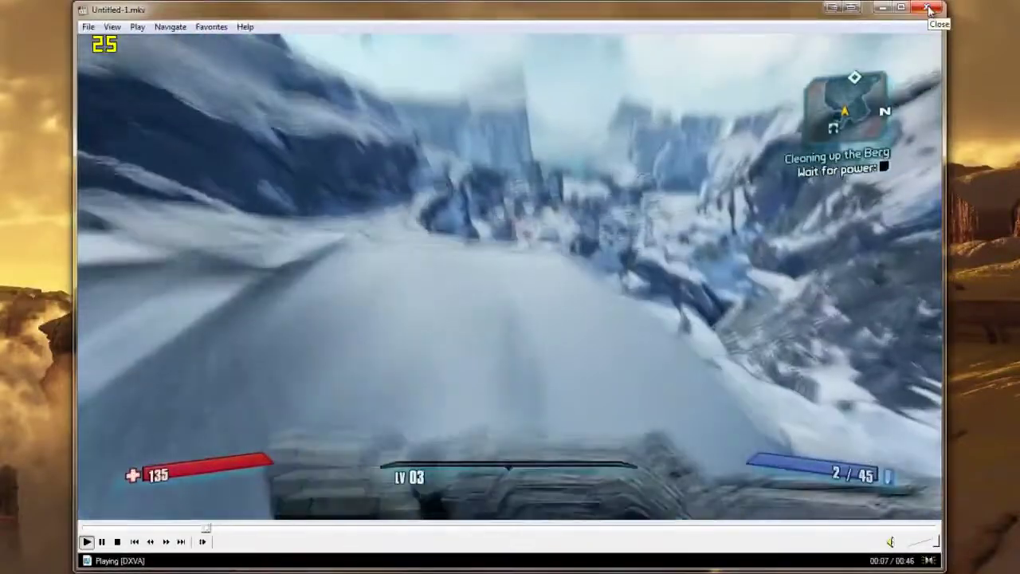
# - Close Untitled-1.mkv, briefly play the original Untitled.mpg for comparison, then close it
pyautogui.click(928, 9)
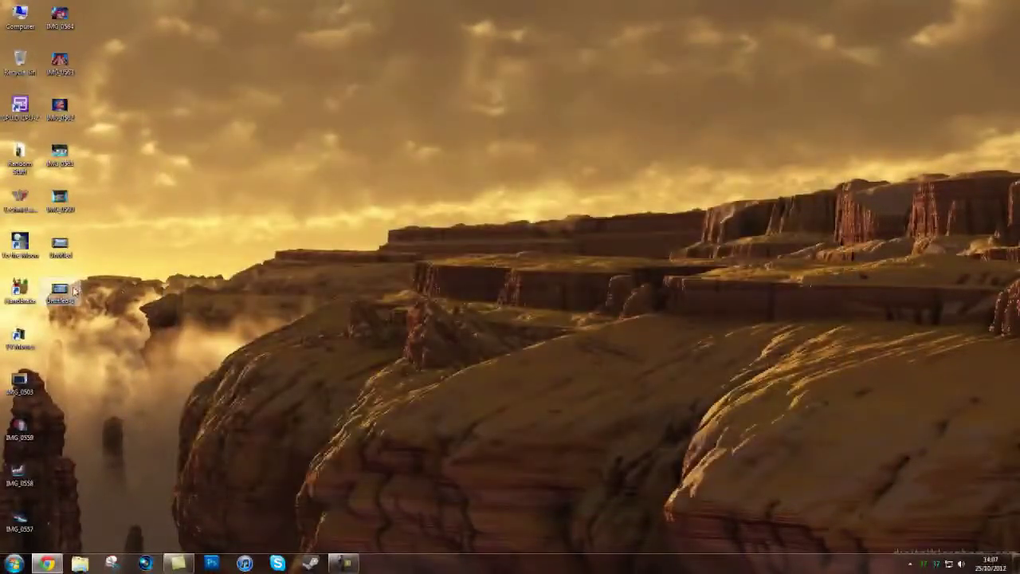
pyautogui.doubleClick(62, 247)
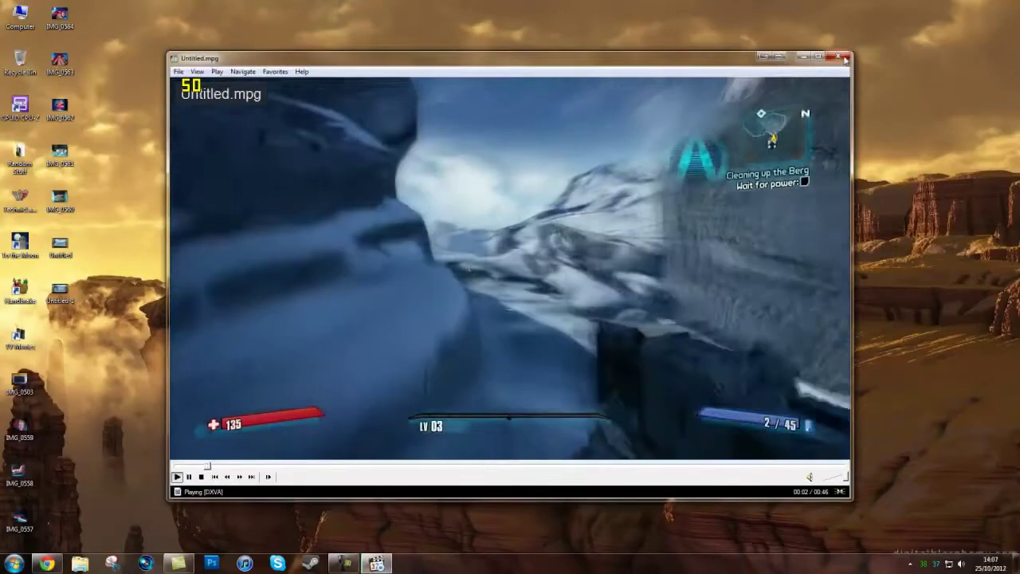
pyautogui.click(841, 57)
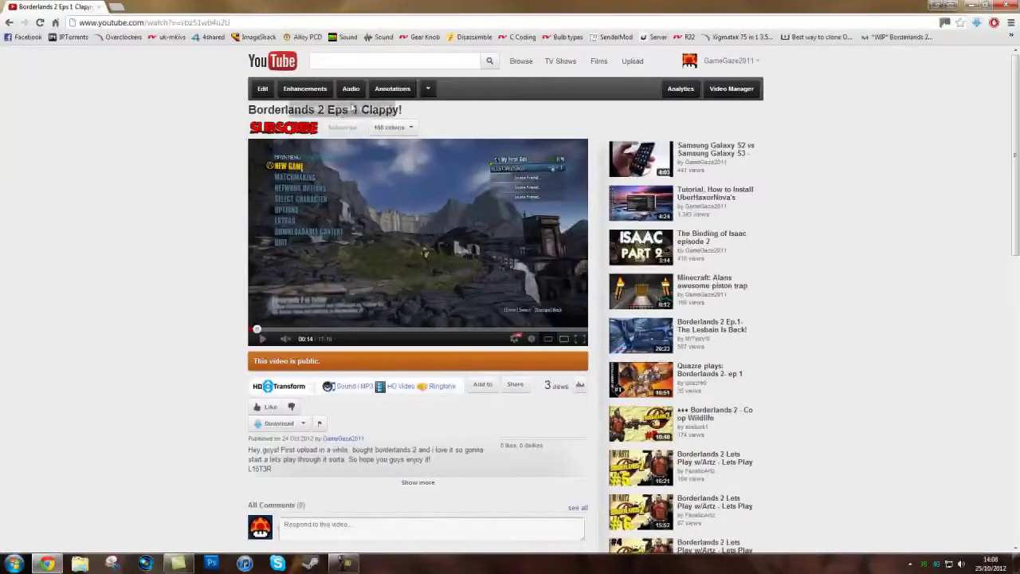
# - Play the YouTube video, jump to about 3:00 and 5:00, pause, then minimise the browser
pyautogui.click(260, 338)
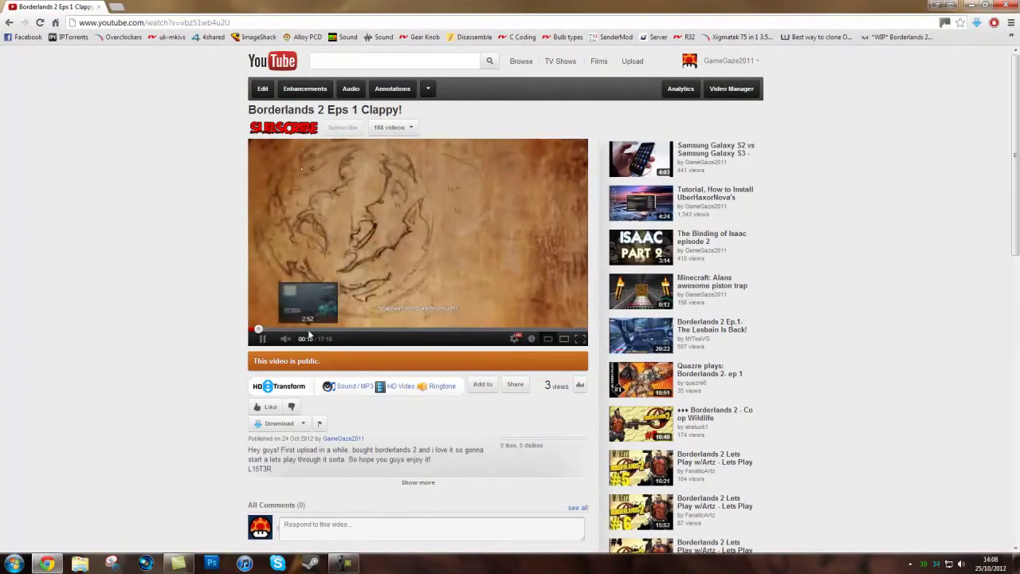
pyautogui.click(308, 330)
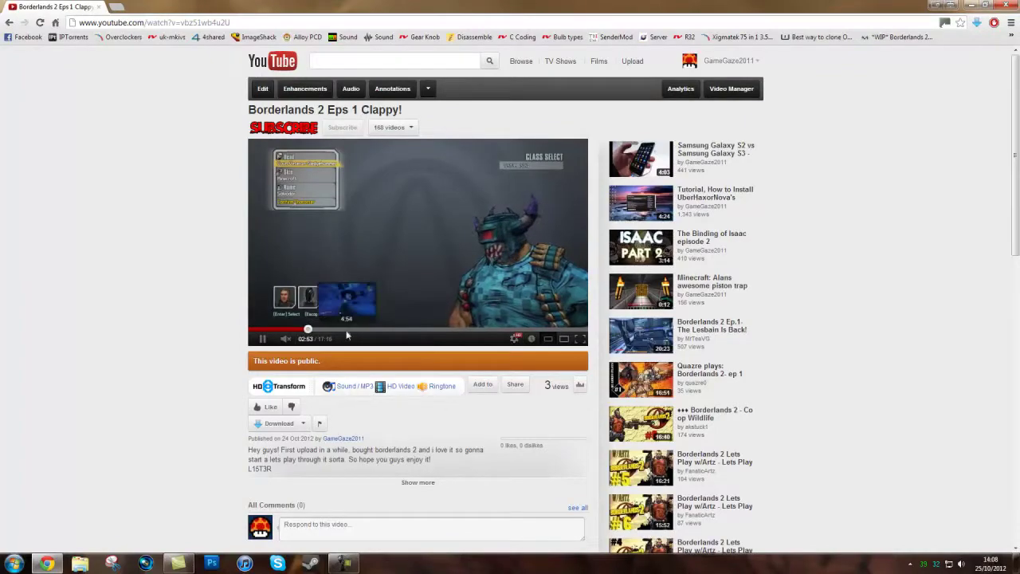
pyautogui.click(346, 331)
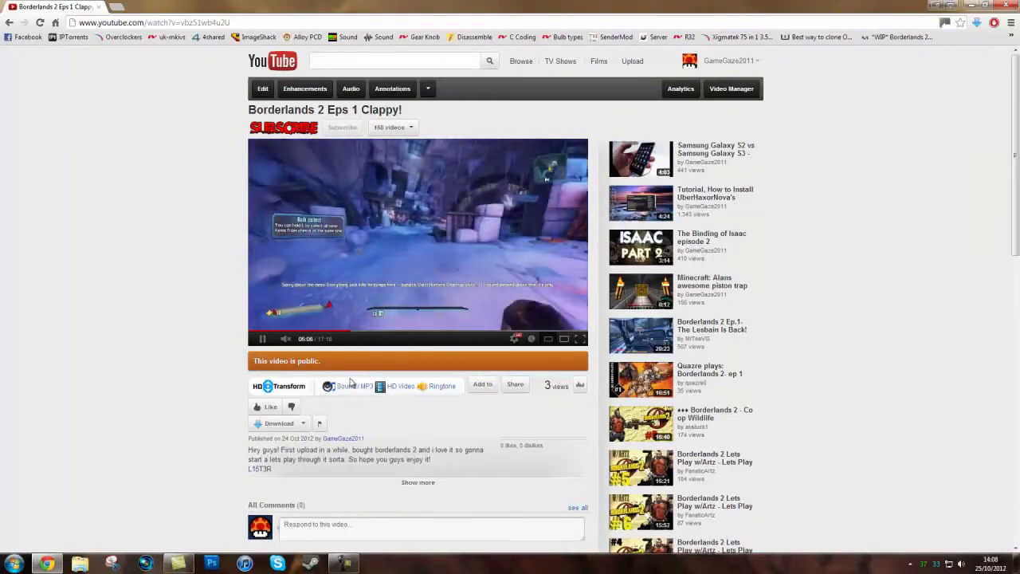
pyautogui.click(262, 337)
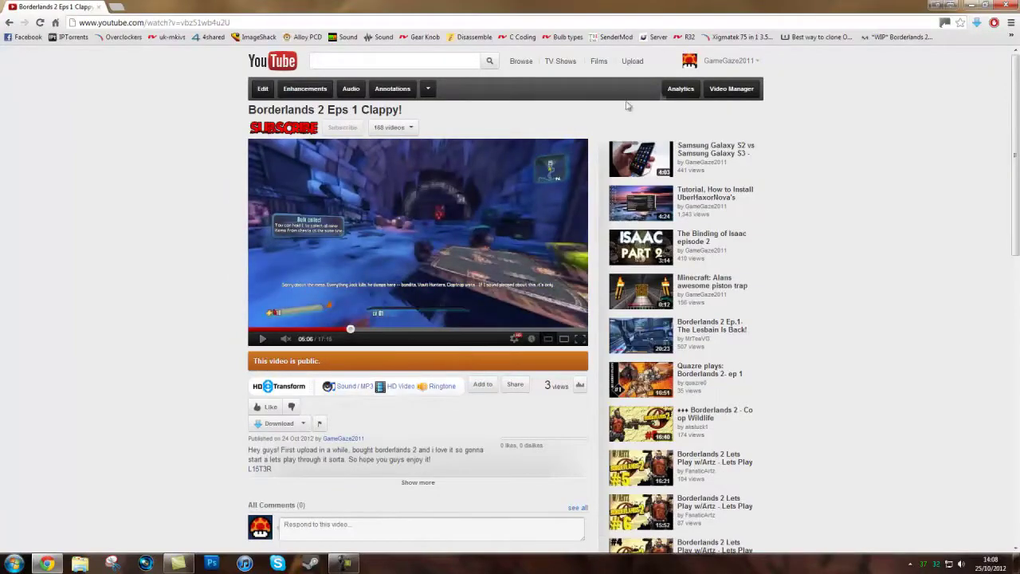
pyautogui.click(970, 5)
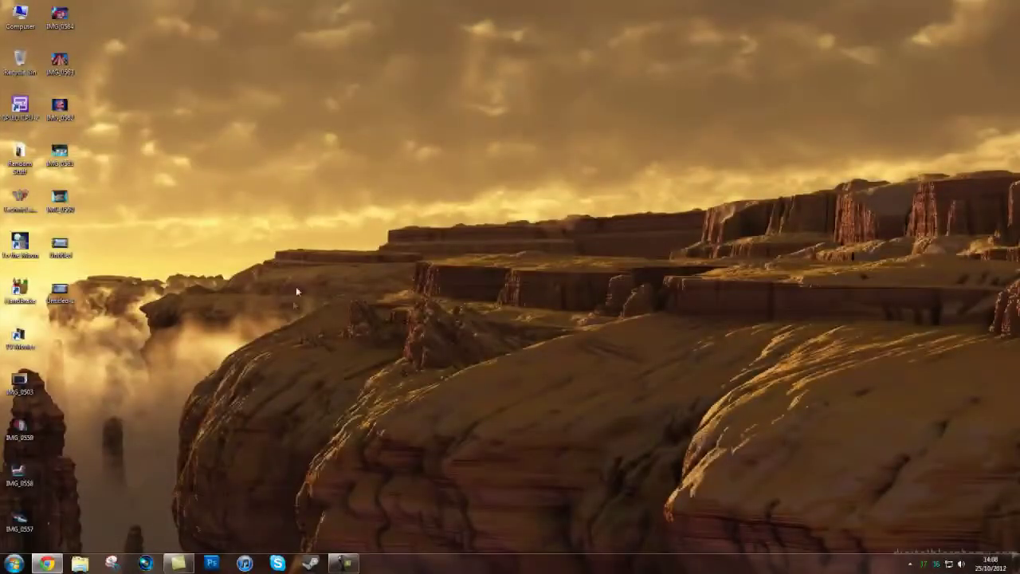